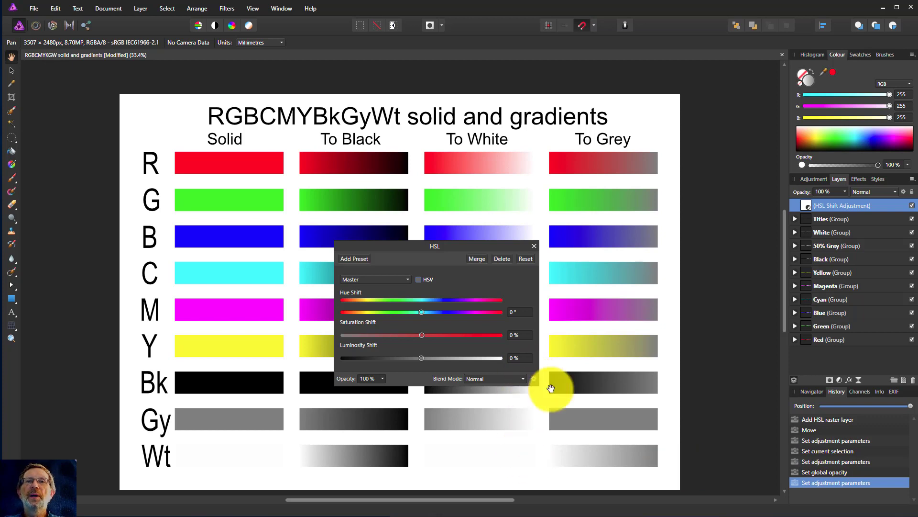
Step: Nudge the HSL Shift dialog upward and open the Layers panel's adjustment types list
{"action": "left_click_drag", "start_coordinate": [459, 248], "coordinate": [458, 230]}
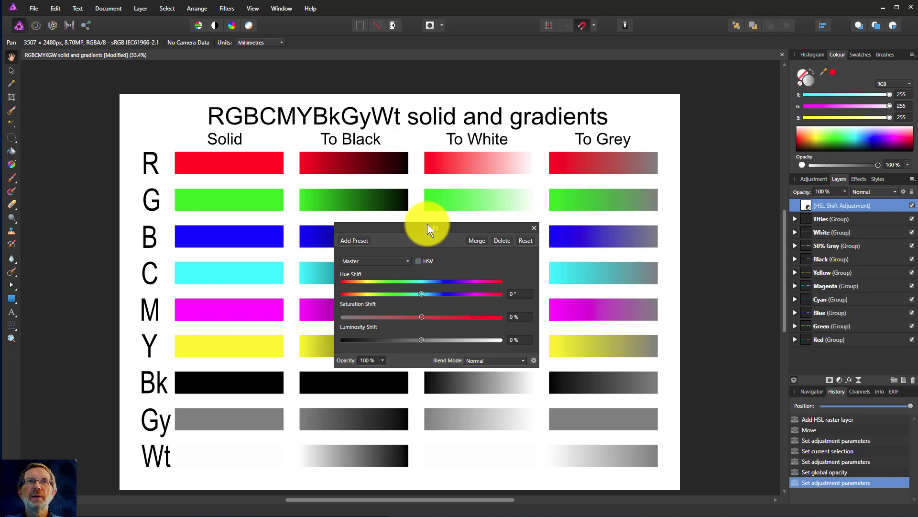
{"action": "left_click", "coordinate": [840, 380]}
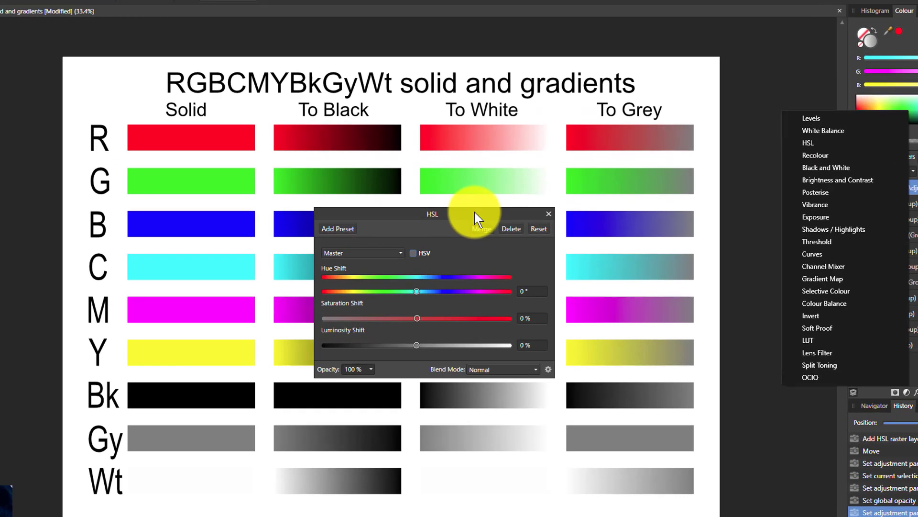
Step: Dismiss the adjustments list and toggle HSV on then off, leaving it unchecked
{"action": "left_click", "coordinate": [470, 228]}
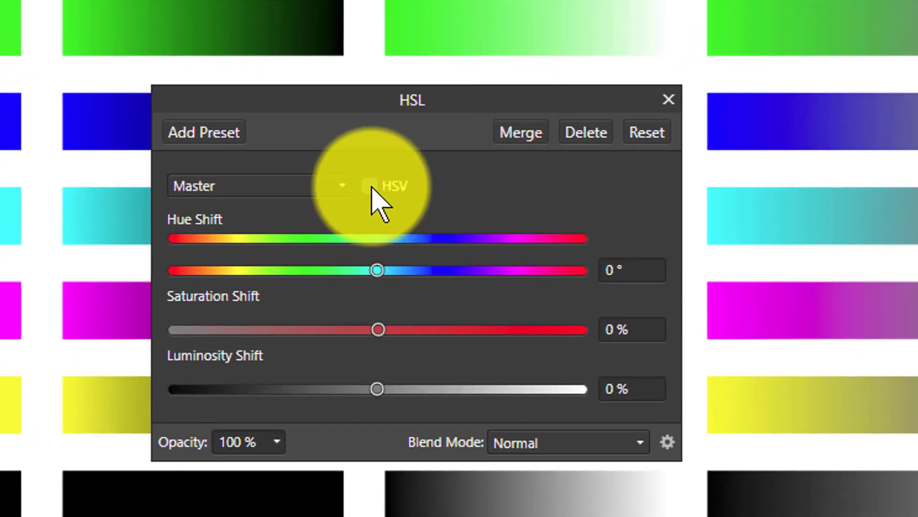
{"action": "left_click", "coordinate": [371, 186]}
{"action": "left_click", "coordinate": [372, 186]}
{"action": "left_click", "coordinate": [291, 100]}
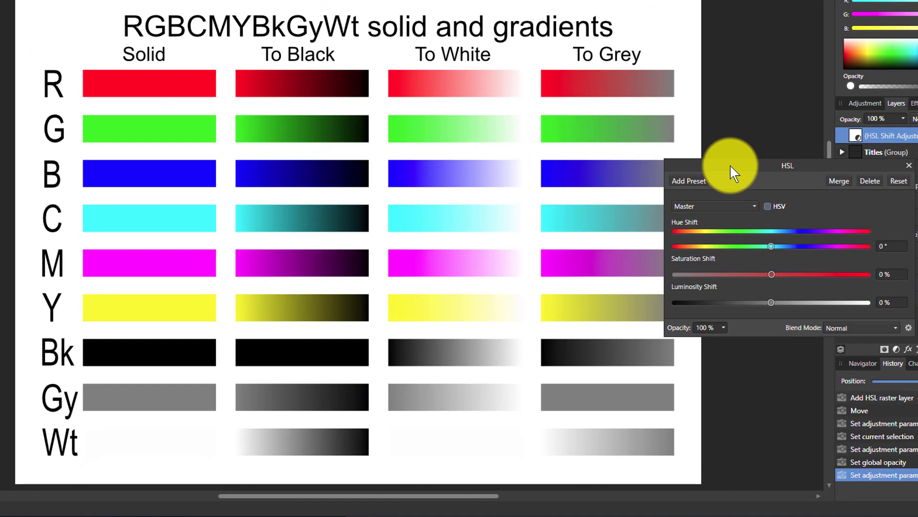
Step: Move the HSL Shift dialog to the right edge, try rotating hue, then return it near 0°
{"action": "left_click_drag", "start_coordinate": [291, 99], "coordinate": [746, 165]}
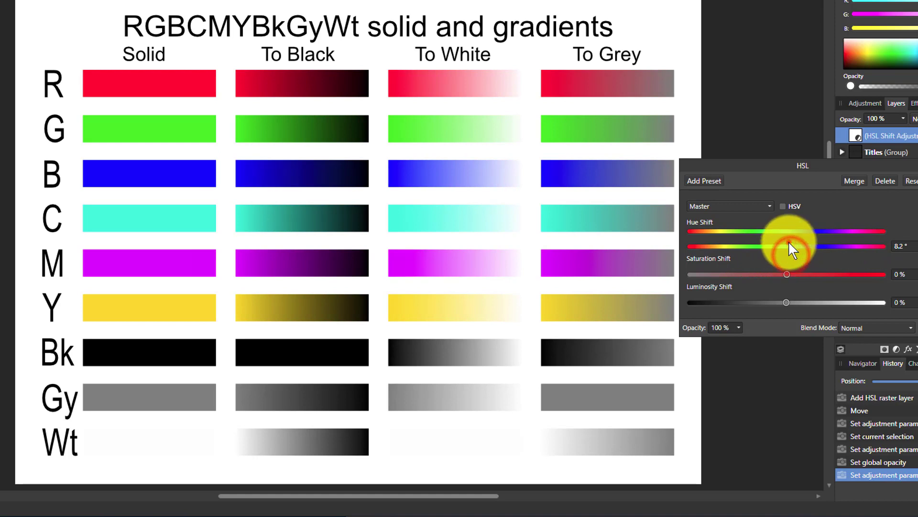
{"action": "left_click_drag", "start_coordinate": [791, 254], "coordinate": [787, 246]}
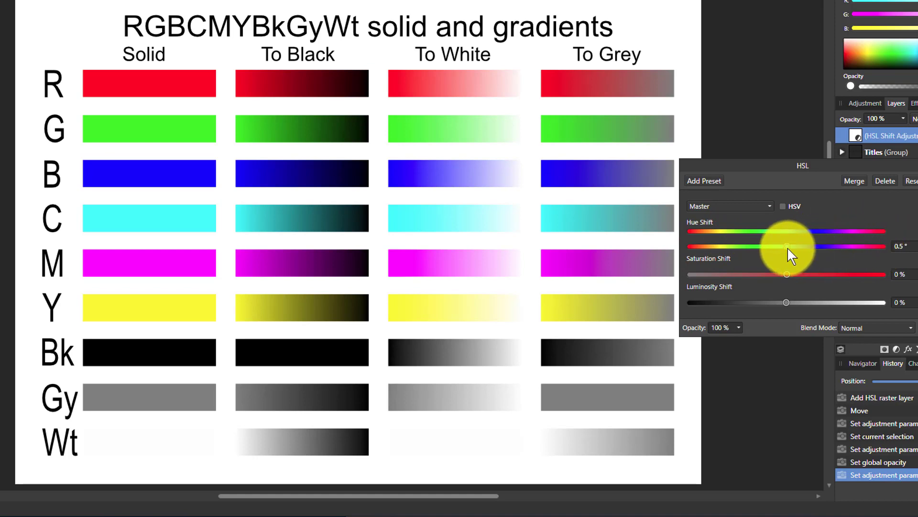
{"action": "left_click_drag", "start_coordinate": [787, 247], "coordinate": [816, 246]}
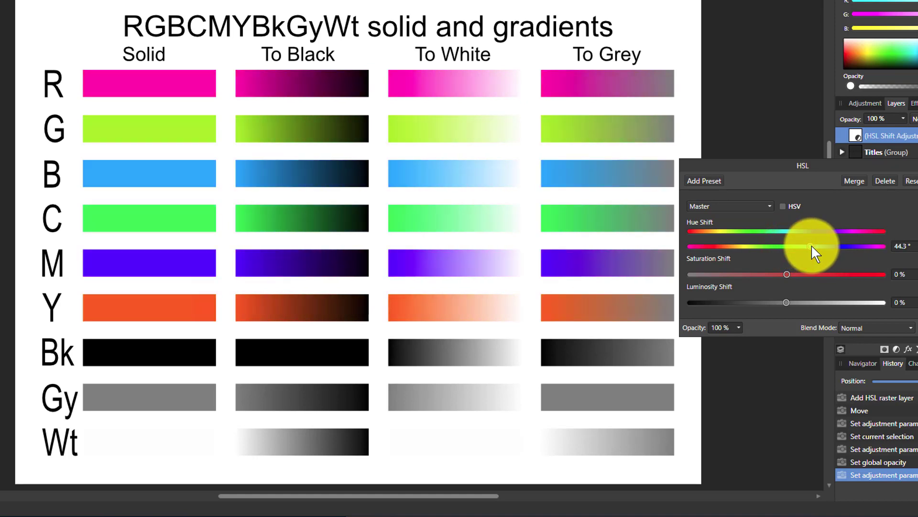
{"action": "left_click", "coordinate": [898, 242]}
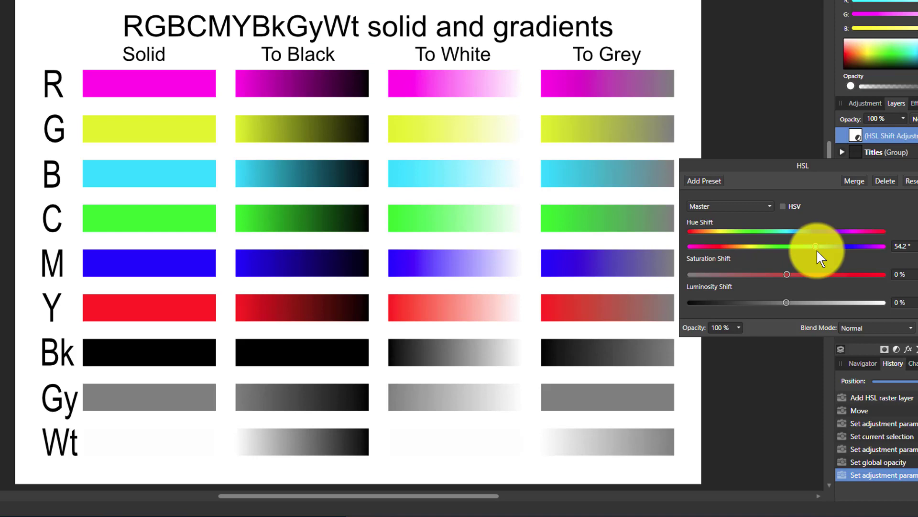
{"action": "left_click_drag", "start_coordinate": [816, 246], "coordinate": [791, 247]}
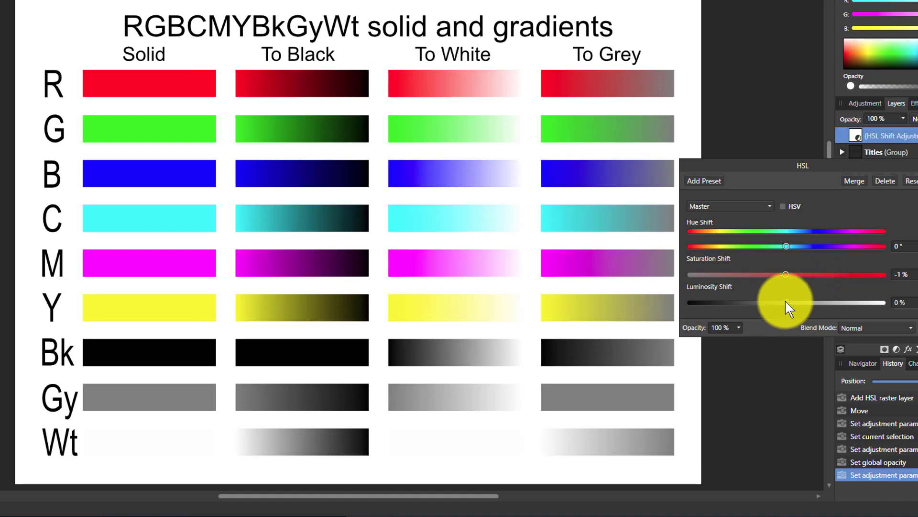
Step: Test darkening with the luminosity shift, then enter 0 for the saturation shift
{"action": "mouse_move", "coordinate": [785, 301]}
{"action": "left_mouse_down"}
{"action": "mouse_move", "coordinate": [689, 303]}
{"action": "mouse_move", "coordinate": [898, 307]}
{"action": "mouse_move", "coordinate": [786, 311]}
{"action": "left_mouse_up"}
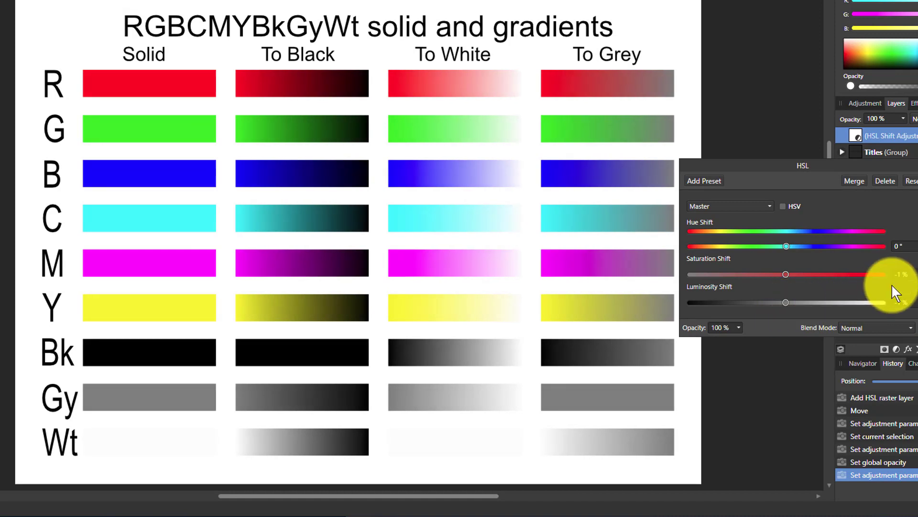
{"action": "left_click", "coordinate": [904, 276]}
{"action": "type", "text": "0"}
{"action": "key", "text": "Return"}
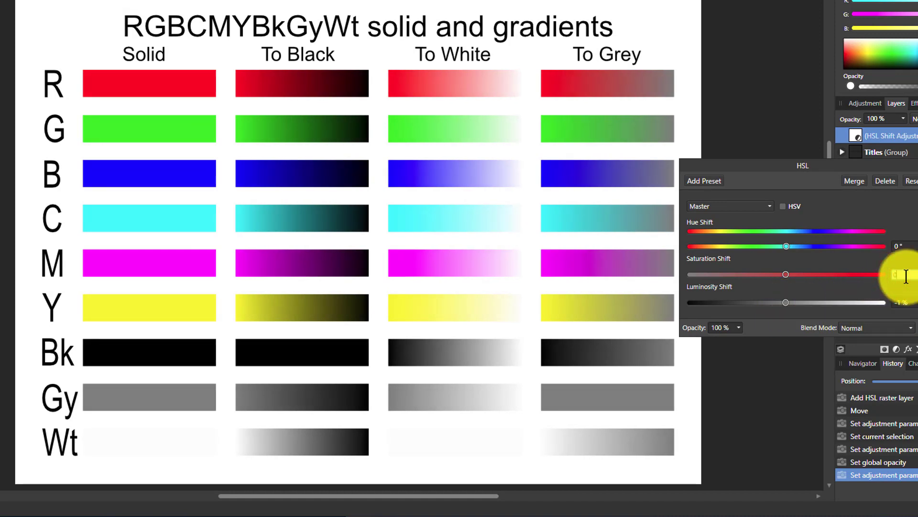
Step: In HSV mode, desaturate the chart colours strongly, then bring saturation back to 0%
{"action": "left_click", "coordinate": [899, 298]}
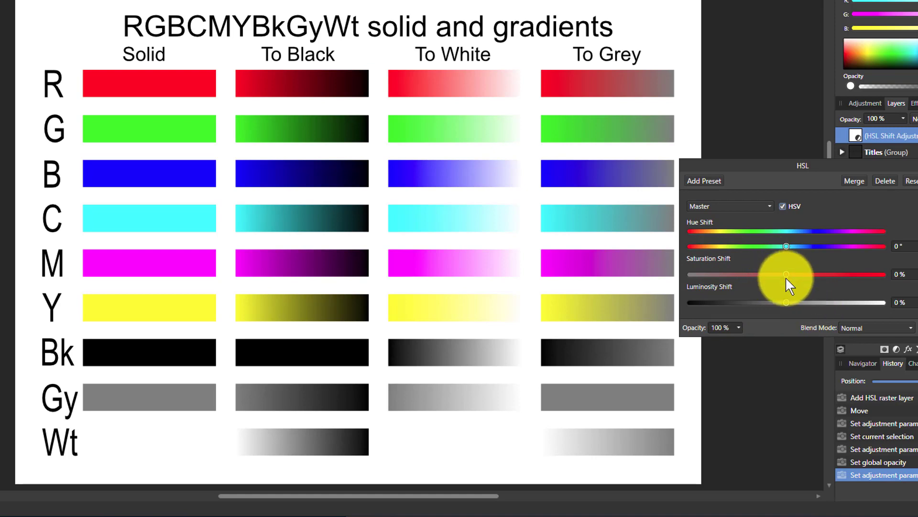
{"action": "mouse_move", "coordinate": [787, 274]}
{"action": "left_mouse_down"}
{"action": "mouse_move", "coordinate": [706, 277]}
{"action": "mouse_move", "coordinate": [698, 286]}
{"action": "left_mouse_up"}
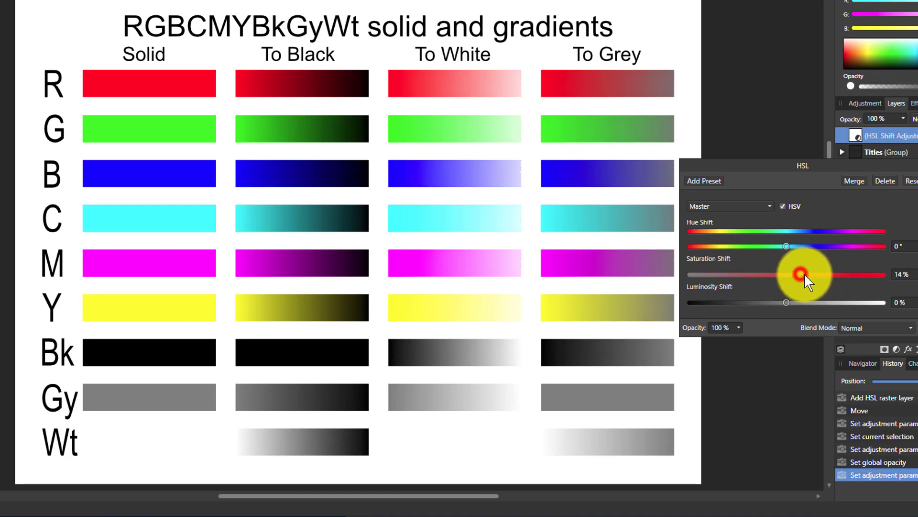
{"action": "mouse_move", "coordinate": [803, 272]}
{"action": "left_mouse_down"}
{"action": "mouse_move", "coordinate": [783, 274]}
{"action": "mouse_move", "coordinate": [834, 272]}
{"action": "mouse_move", "coordinate": [756, 274]}
{"action": "mouse_move", "coordinate": [878, 275]}
{"action": "mouse_move", "coordinate": [655, 277]}
{"action": "mouse_move", "coordinate": [787, 275]}
{"action": "left_mouse_up"}
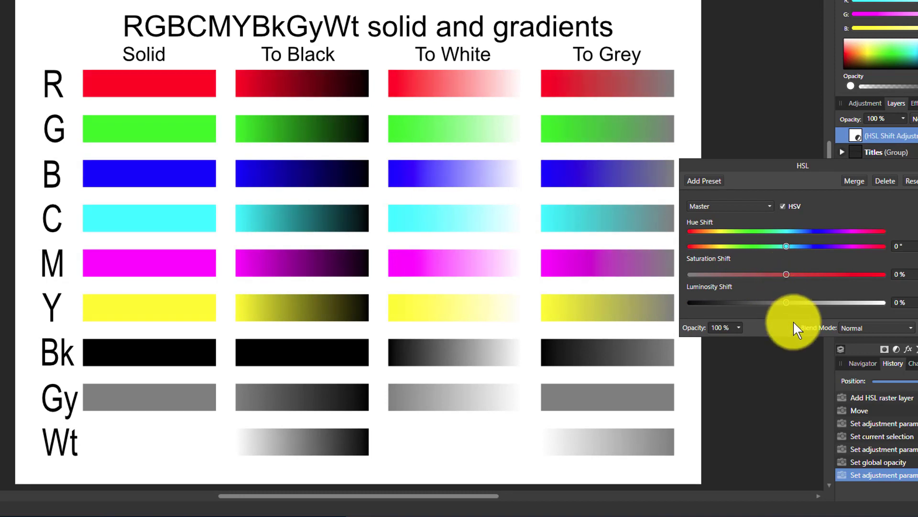
Step: Lower the HSV-mode luminosity shift to about -2%, slightly darkening the chart
{"action": "left_click_drag", "start_coordinate": [787, 302], "coordinate": [788, 303]}
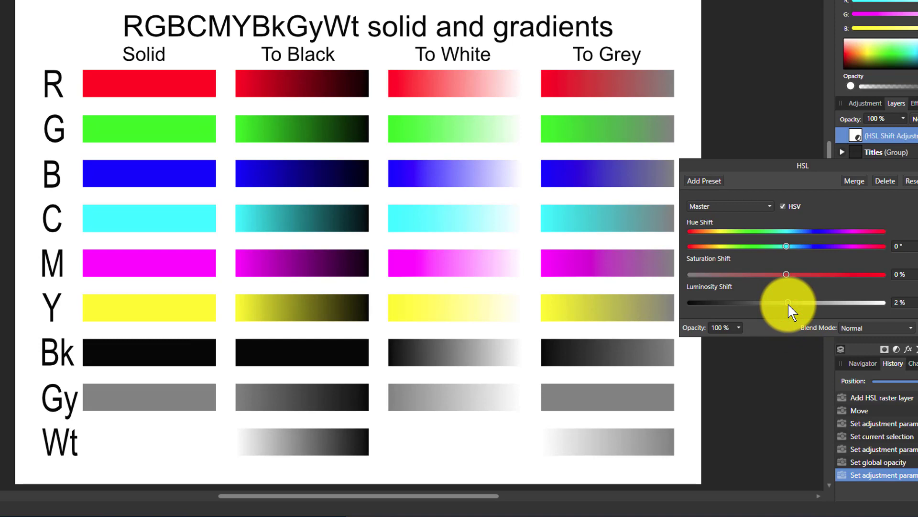
{"action": "mouse_move", "coordinate": [788, 304]}
{"action": "left_mouse_down"}
{"action": "mouse_move", "coordinate": [678, 305]}
{"action": "mouse_move", "coordinate": [890, 303]}
{"action": "mouse_move", "coordinate": [748, 311]}
{"action": "mouse_move", "coordinate": [784, 311]}
{"action": "left_mouse_up"}
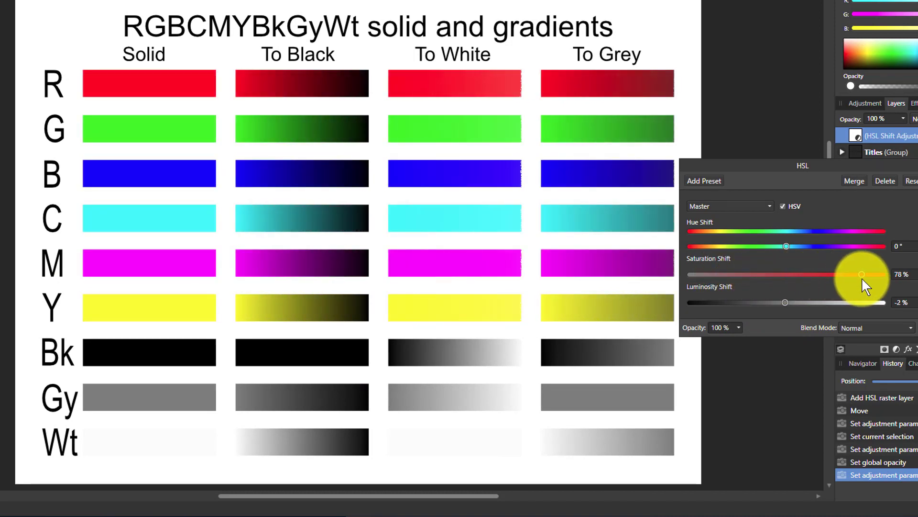
Step: Untick HSV to return the HSL Shift adjustment to standard HSL mode
{"action": "left_click", "coordinate": [783, 206]}
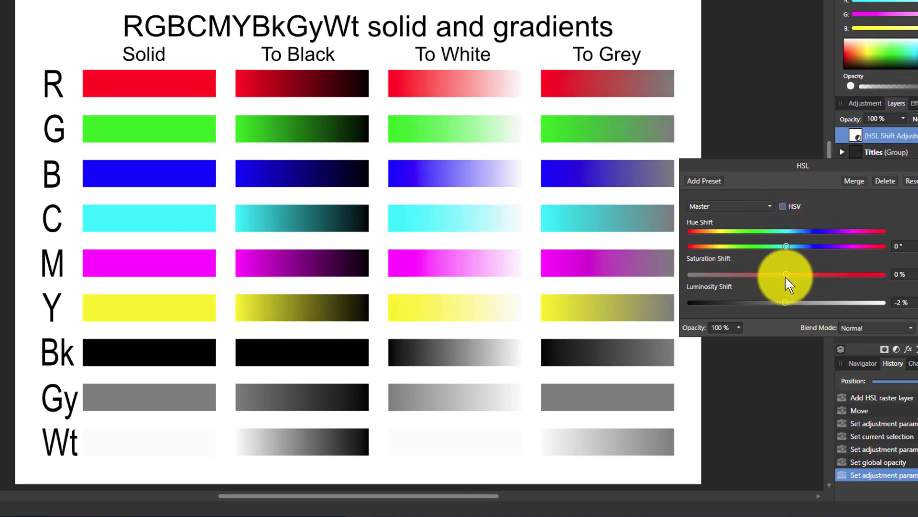